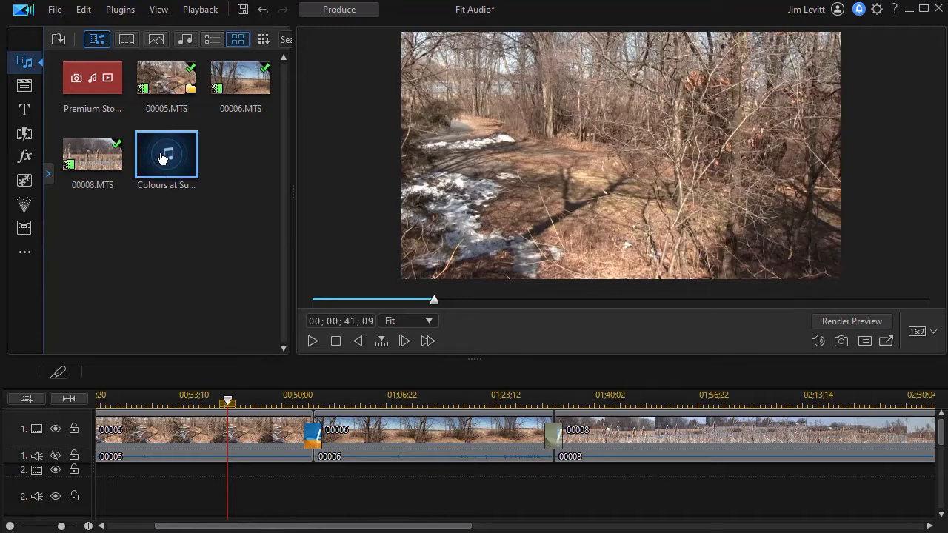
# - Add the Colours at Sunrise music clip to the start of audio track 2
pyautogui.moveTo(167, 154); pyautogui.dragTo(57, 491)
pyautogui.click(70, 398)
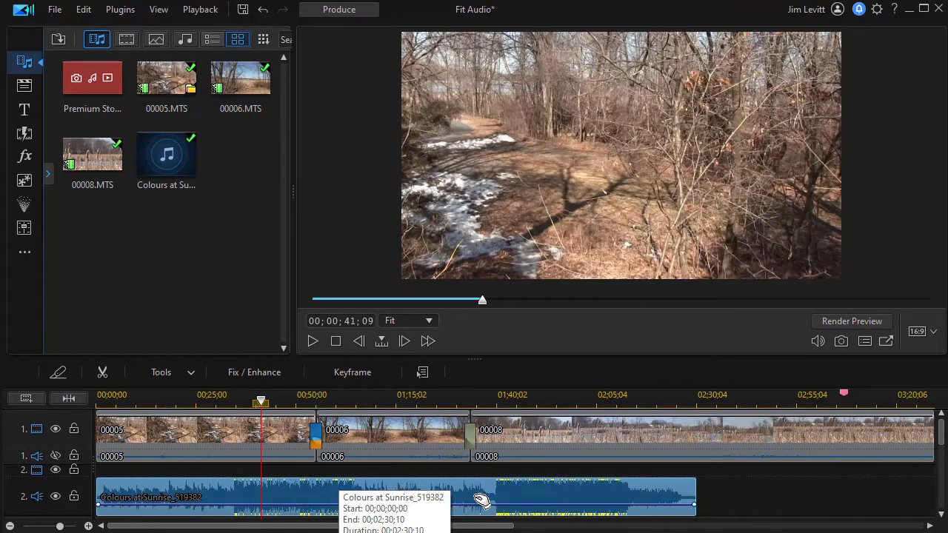
pyautogui.moveTo(466, 505); pyautogui.dragTo(463, 508)
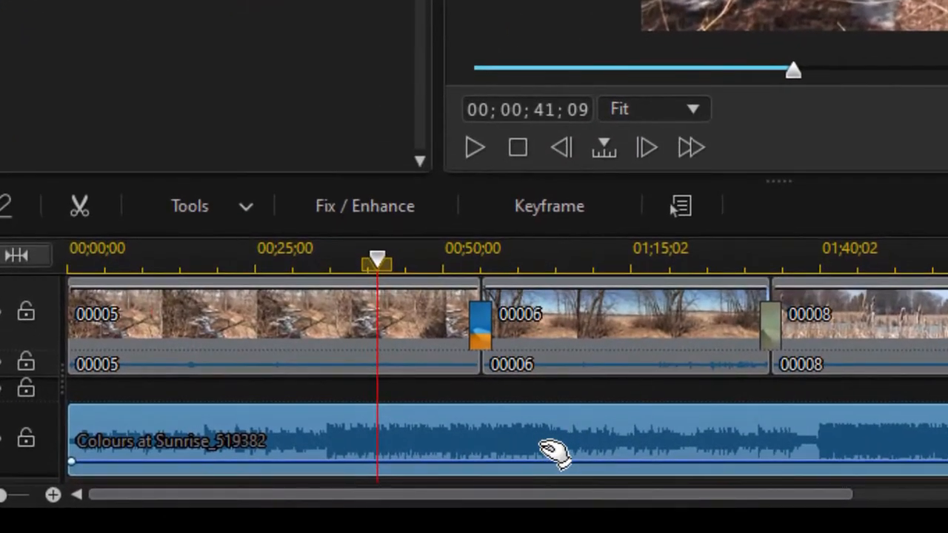
# - Open Smart Fit for Duration for the music clip and set its preview position to 00;00;10;00
pyautogui.click(199, 202)
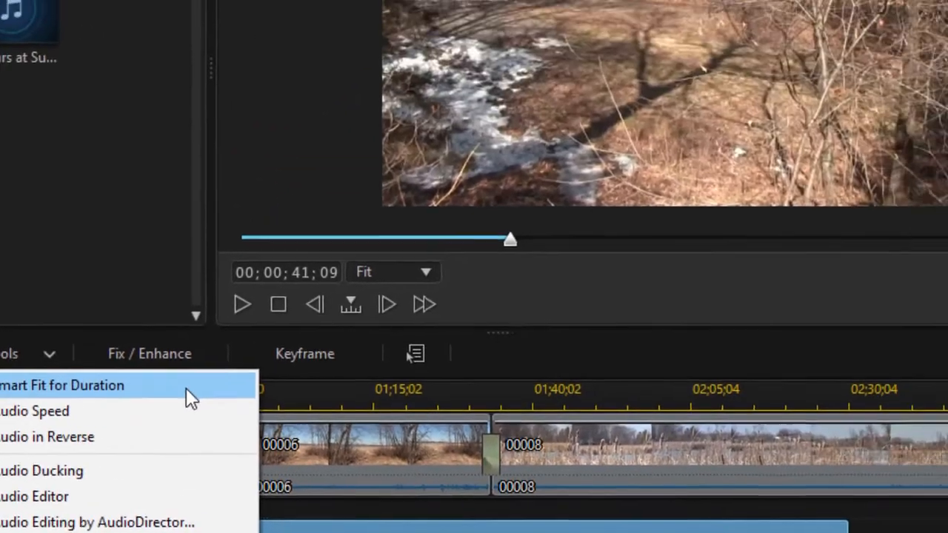
pyautogui.click(411, 251)
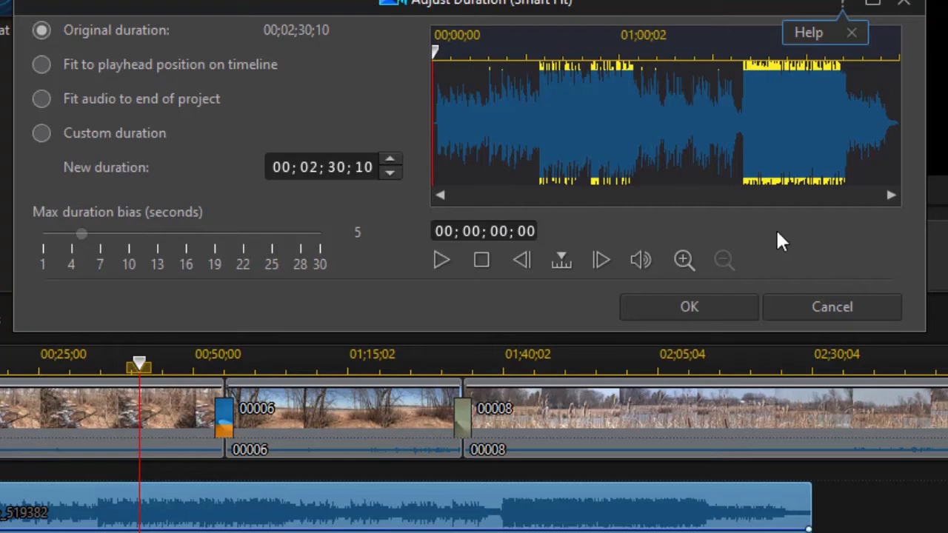
pyautogui.click(683, 259)
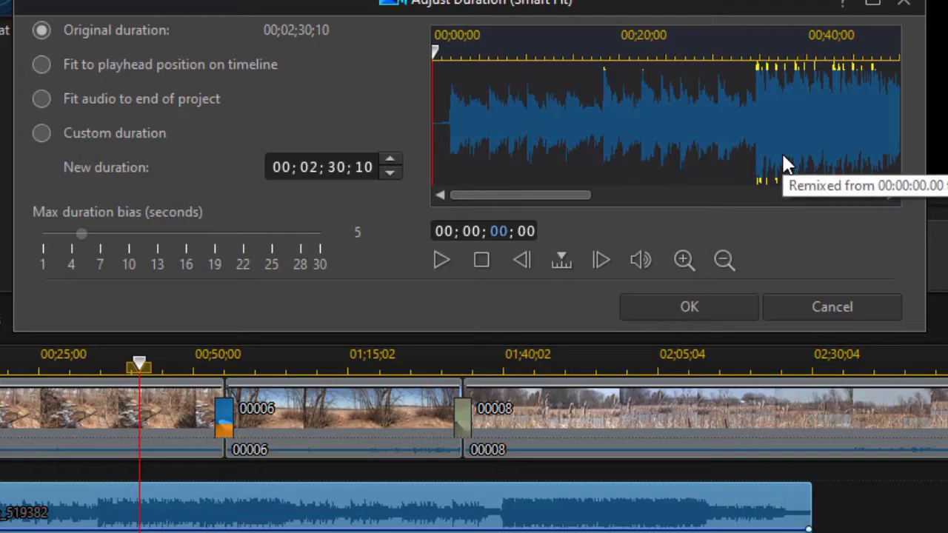
pyautogui.write('10')
pyautogui.press('Return')
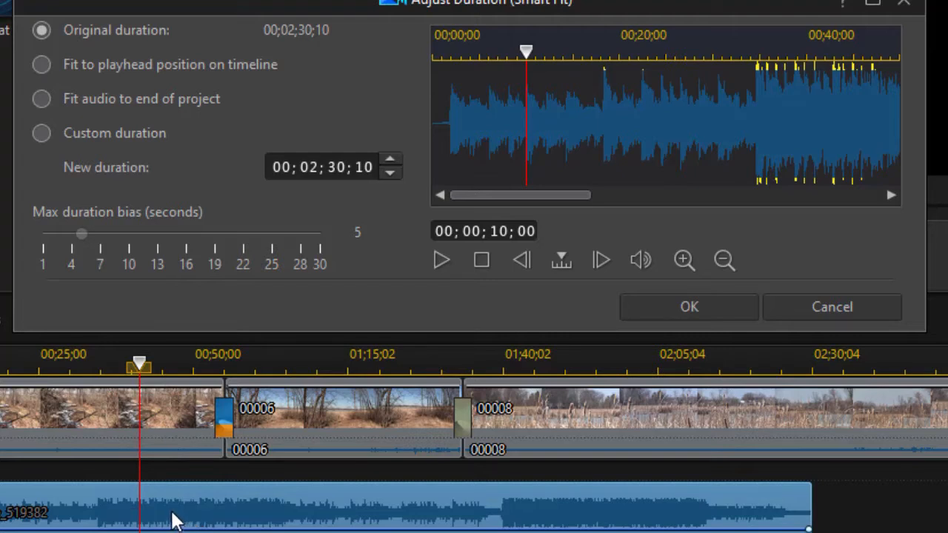
# - Try fitting the music clip to the playhead position on the timeline, and undo the fit
pyautogui.click(41, 66)
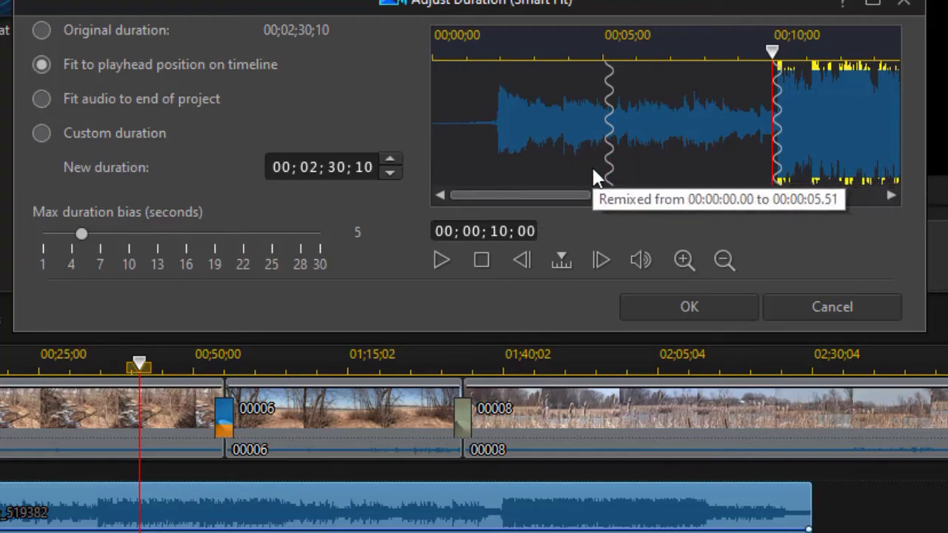
pyautogui.click(677, 306)
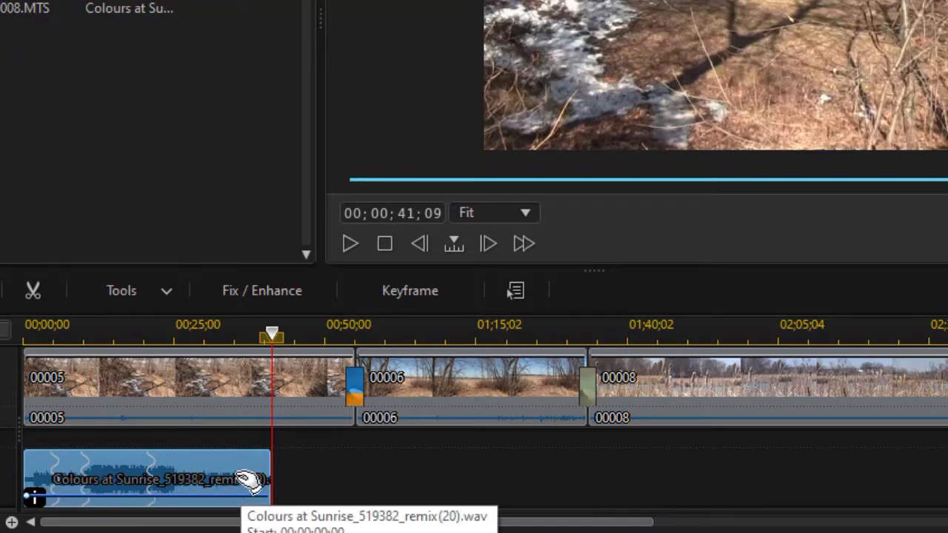
pyautogui.hotkey('ctrl', 'z')
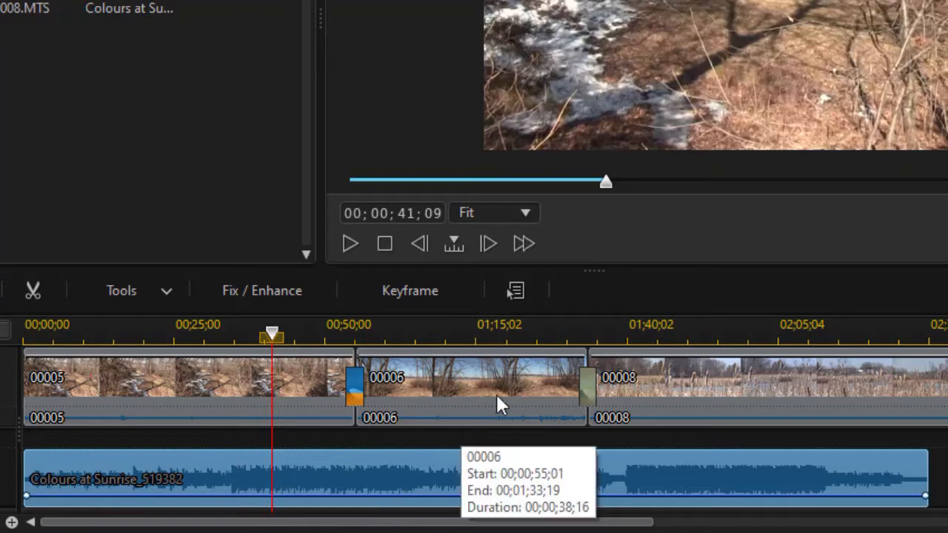
# - Use Smart Fit for Duration to fit the music clip to the end of the project
pyautogui.click(140, 281)
pyautogui.click(159, 314)
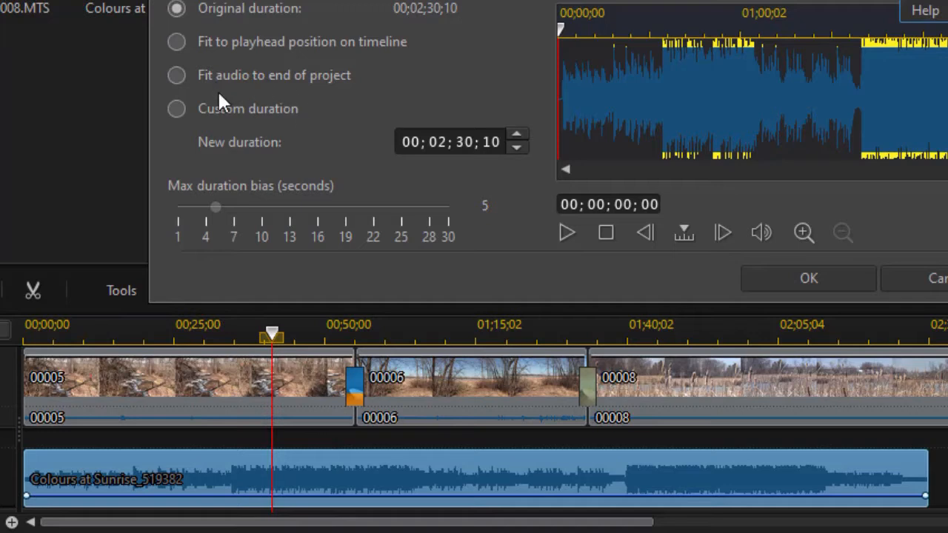
pyautogui.click(176, 74)
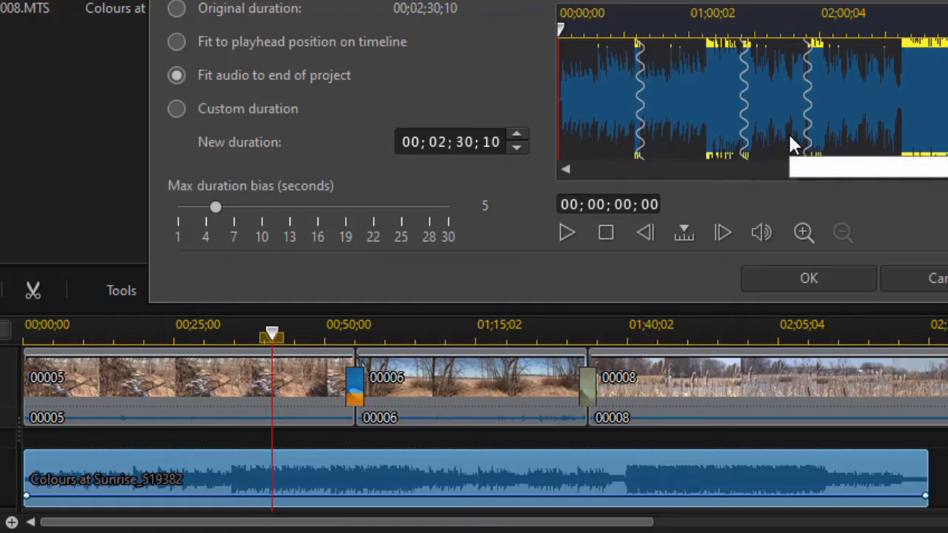
pyautogui.click(789, 278)
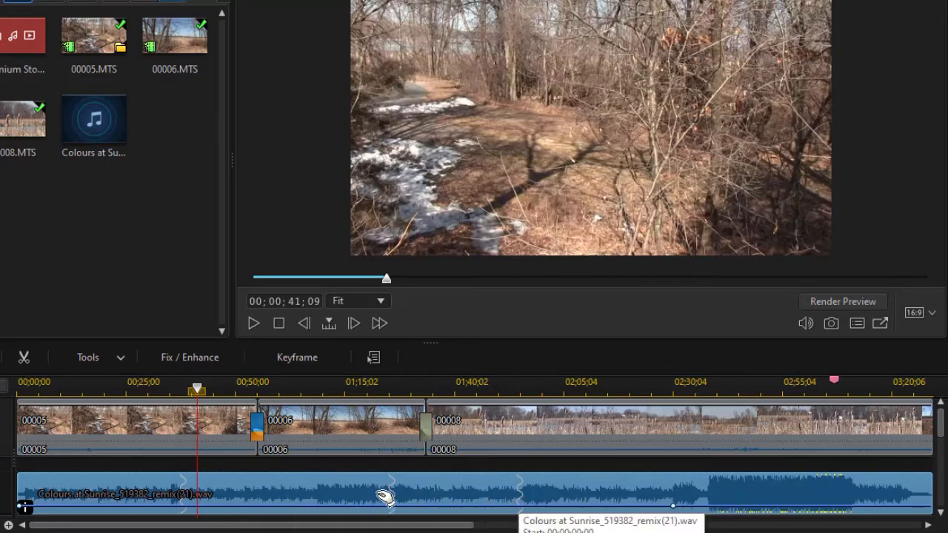
# - Play the remixed music across each of its three remix points to check the transitions
pyautogui.moveTo(199, 391); pyautogui.dragTo(175, 391)
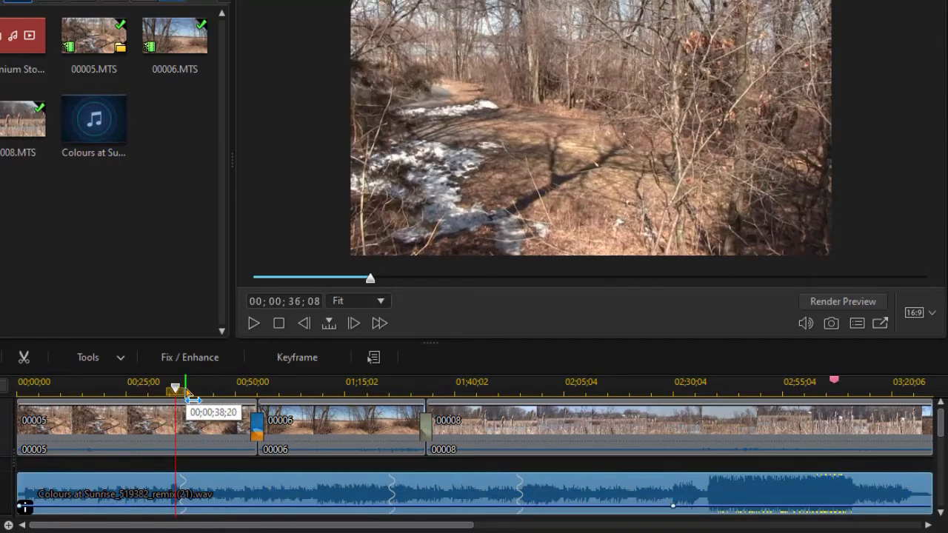
pyautogui.click(252, 326)
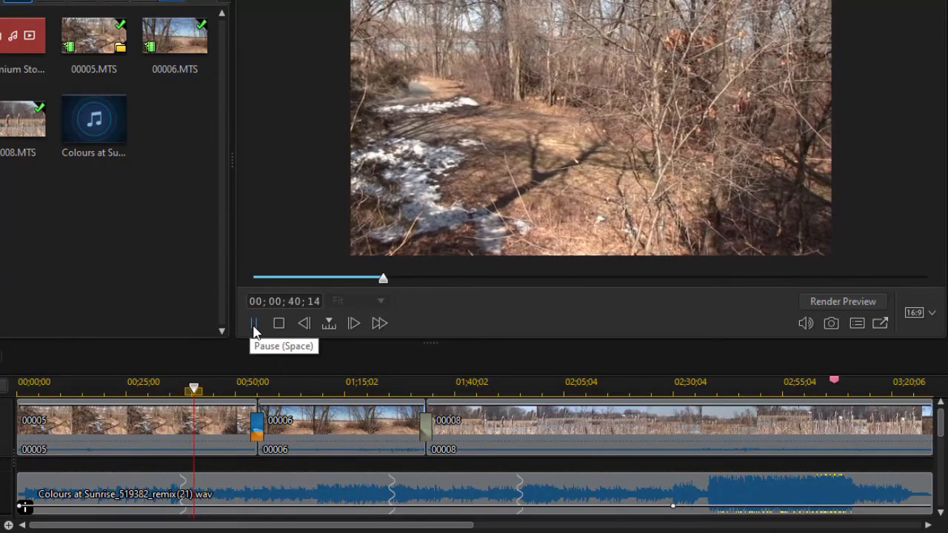
pyautogui.click(254, 324)
pyautogui.click(375, 387)
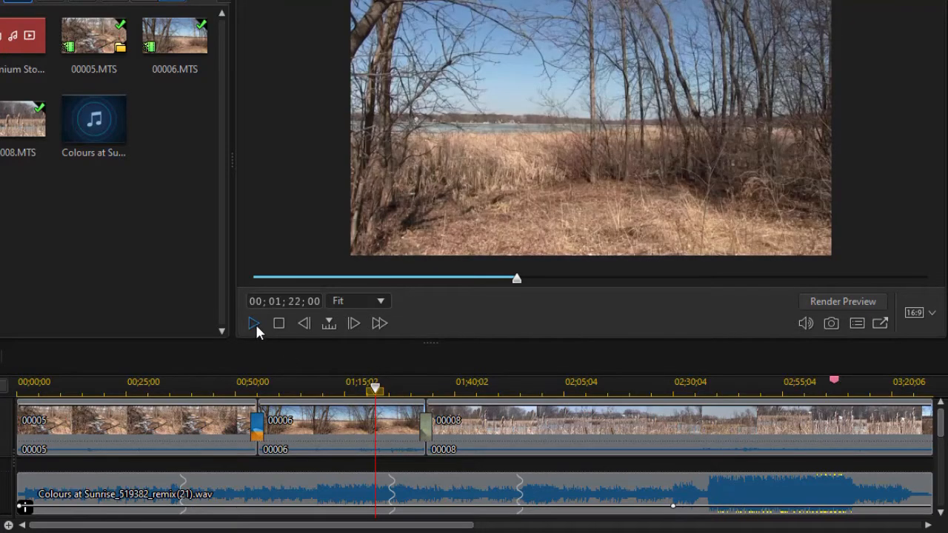
pyautogui.click(254, 322)
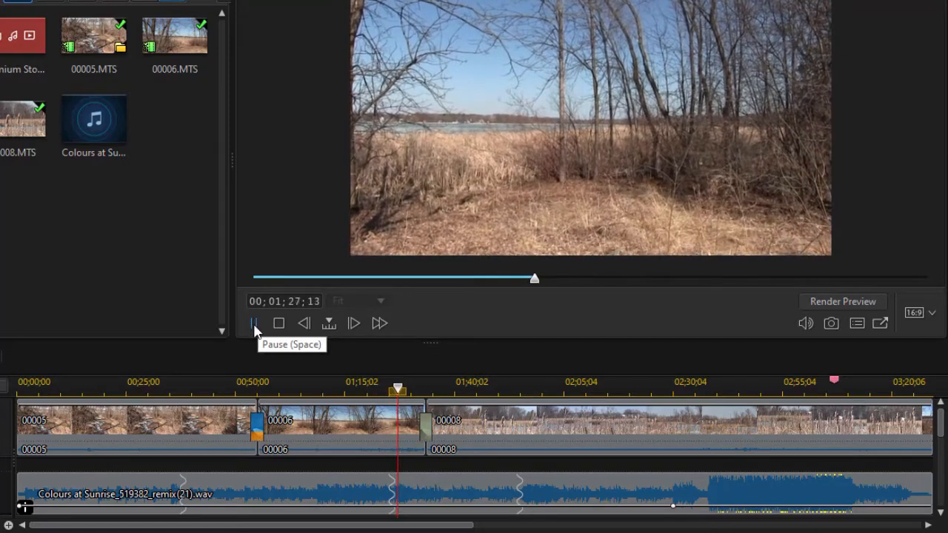
pyautogui.click(254, 324)
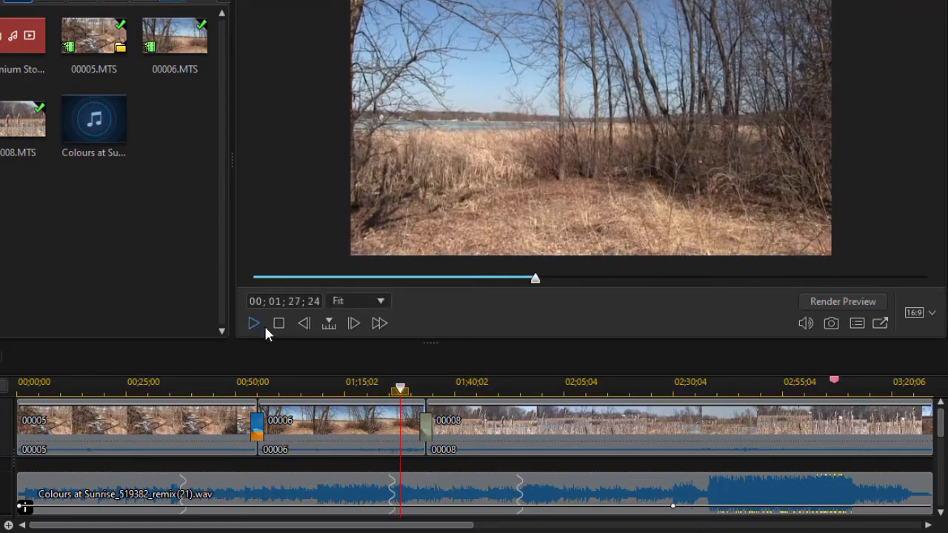
pyautogui.click(513, 387)
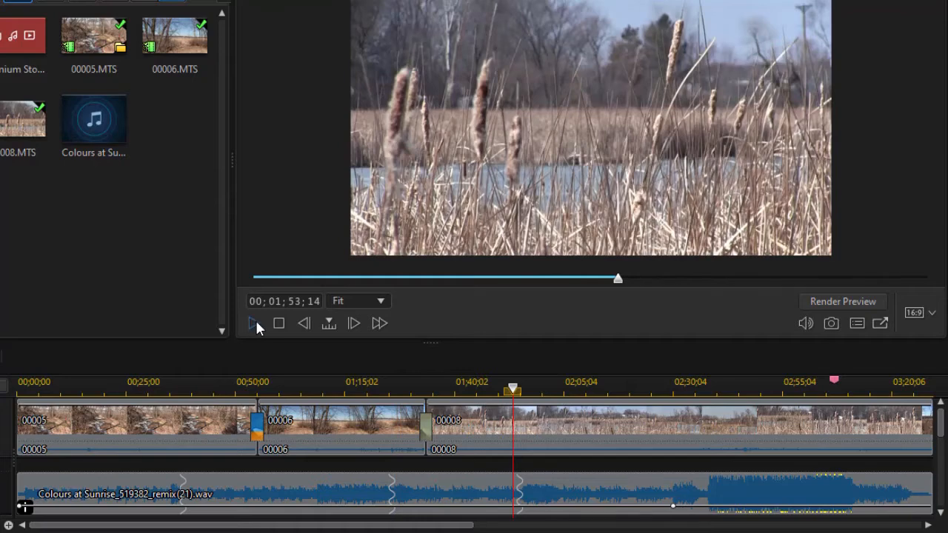
pyautogui.click(255, 323)
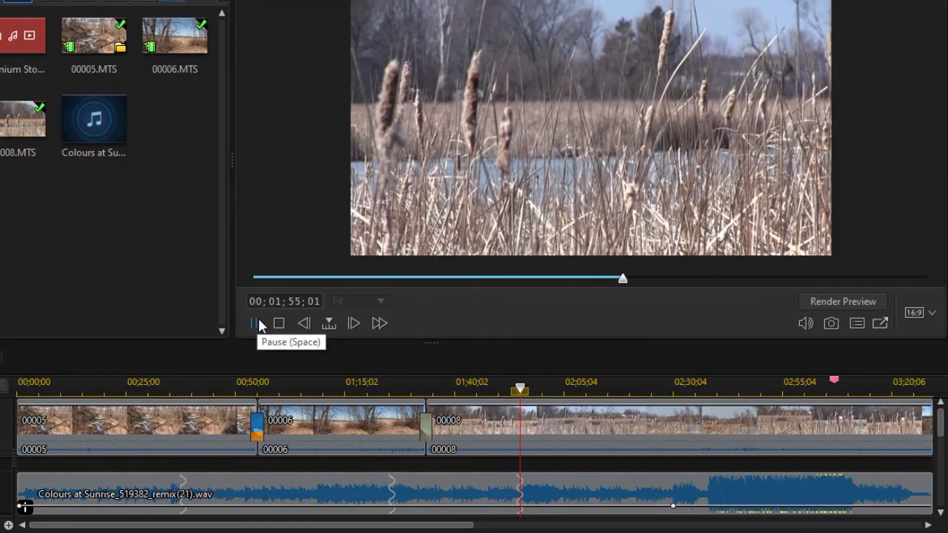
pyautogui.click(254, 323)
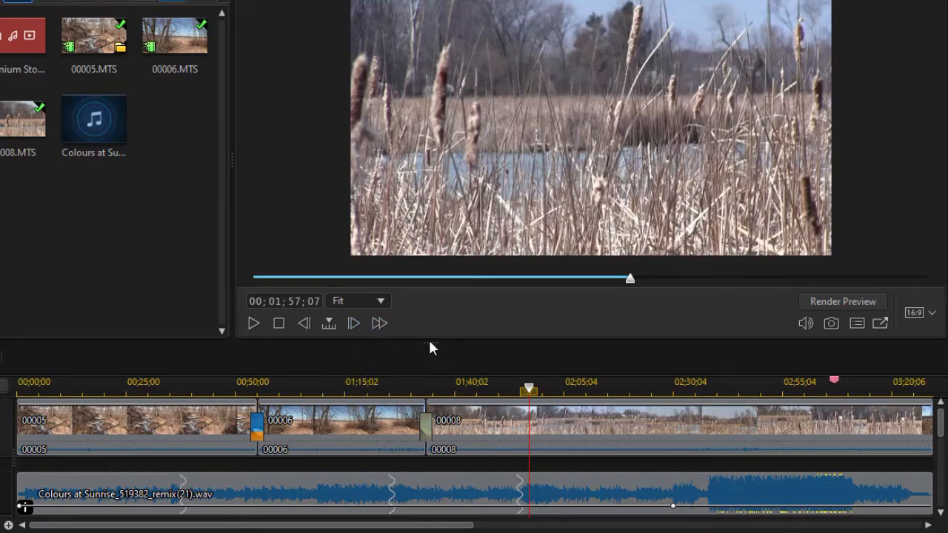
# - Mute the remixed music track and add the original Colours at Sunrise clip to the start of the next audio track below
pyautogui.moveTo(429, 348); pyautogui.dragTo(429, 227)
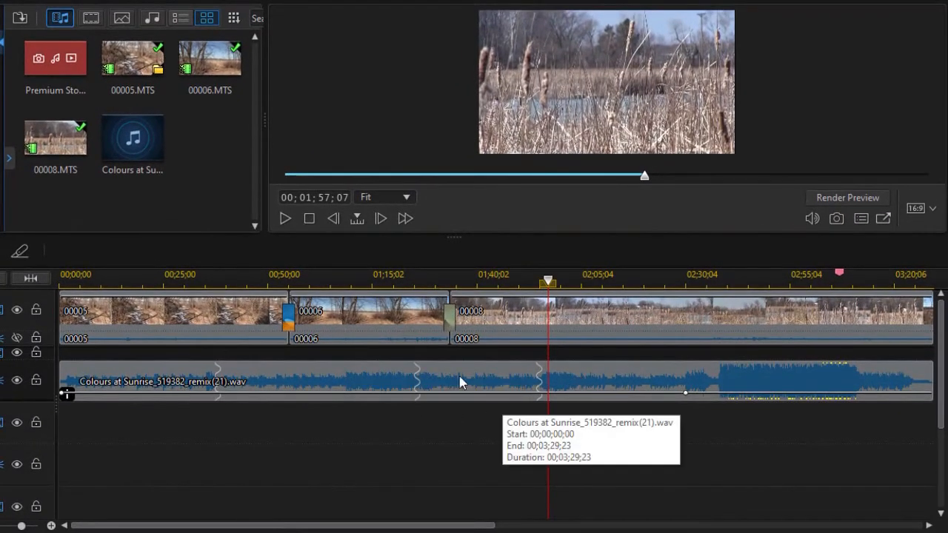
pyautogui.moveTo(112, 151); pyautogui.dragTo(44, 436)
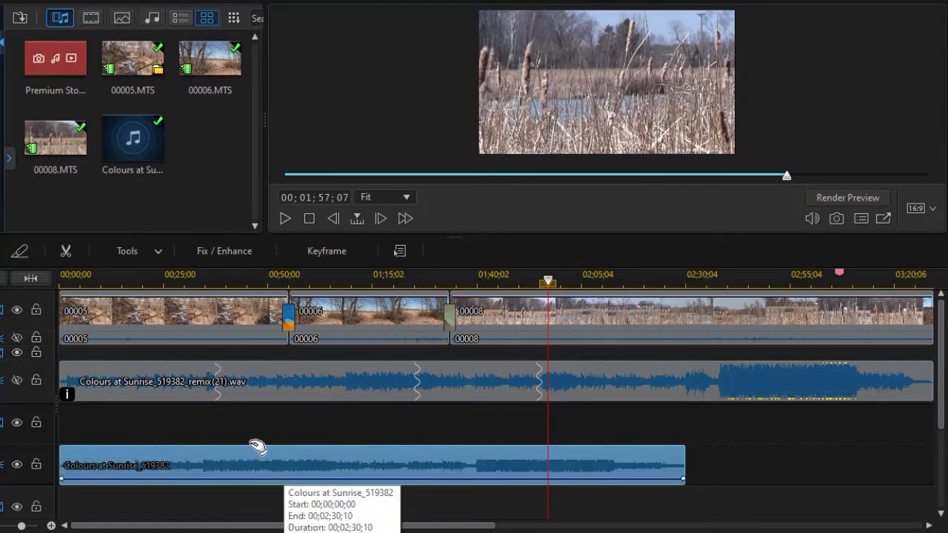
# - Try Smart Fit on the lower music clip to the end of the project with a max duration bias of 30 seconds, and undo it
pyautogui.click(132, 250)
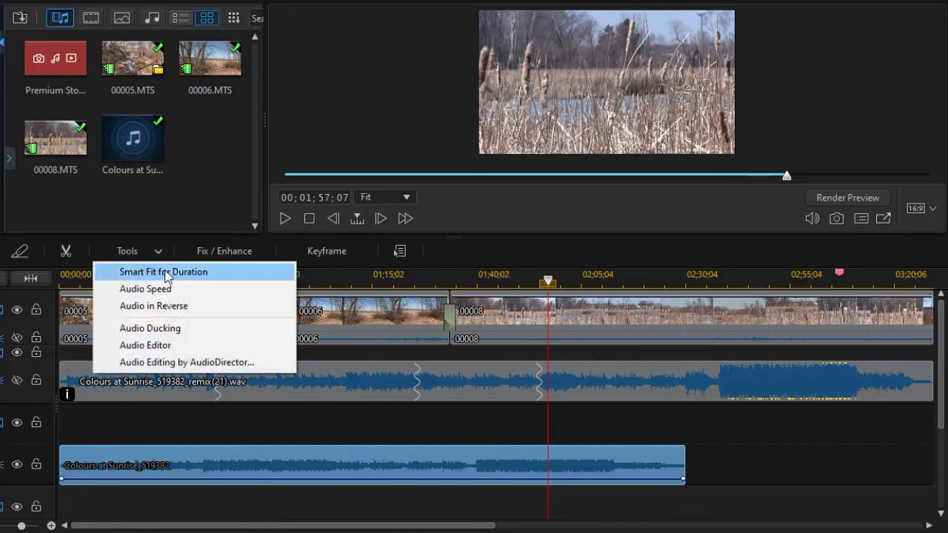
pyautogui.click(164, 274)
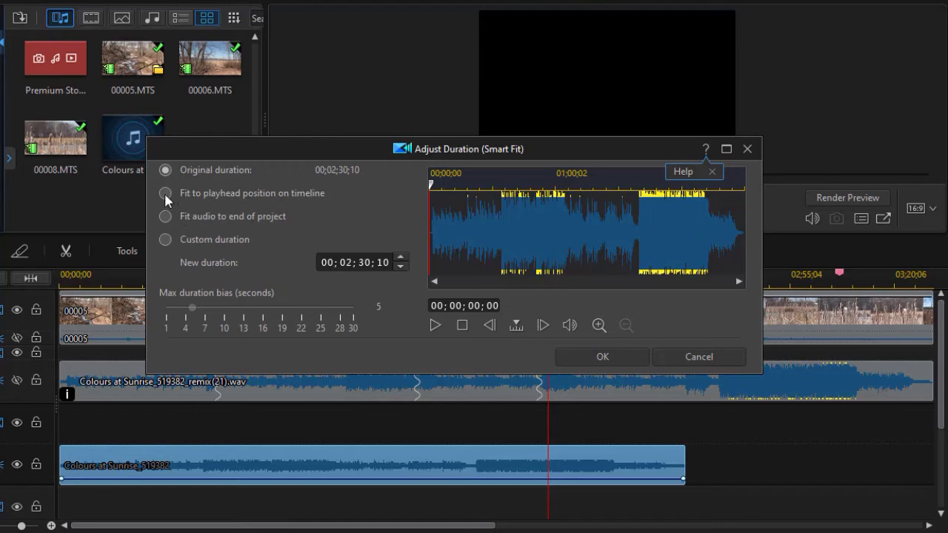
pyautogui.click(165, 216)
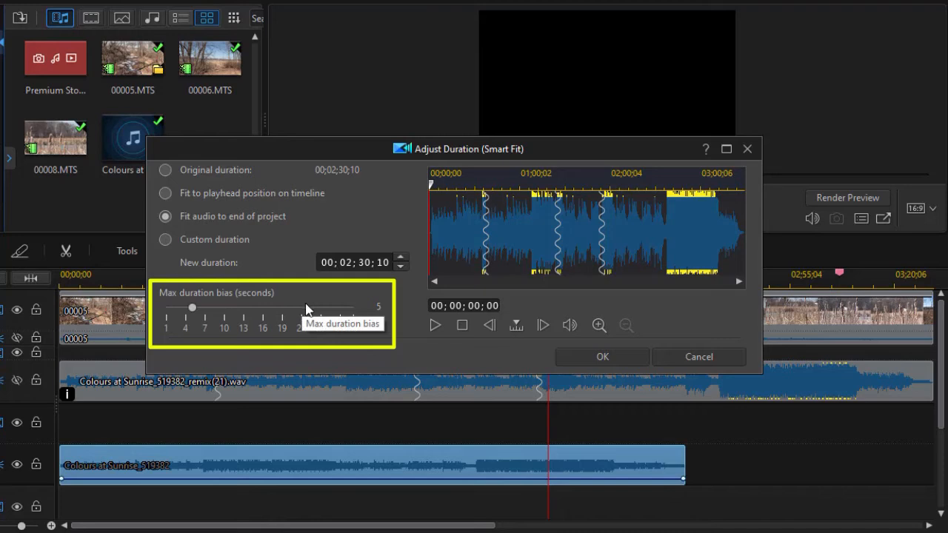
pyautogui.moveTo(192, 308); pyautogui.dragTo(258, 331)
pyautogui.moveTo(388, 330); pyautogui.dragTo(387, 330)
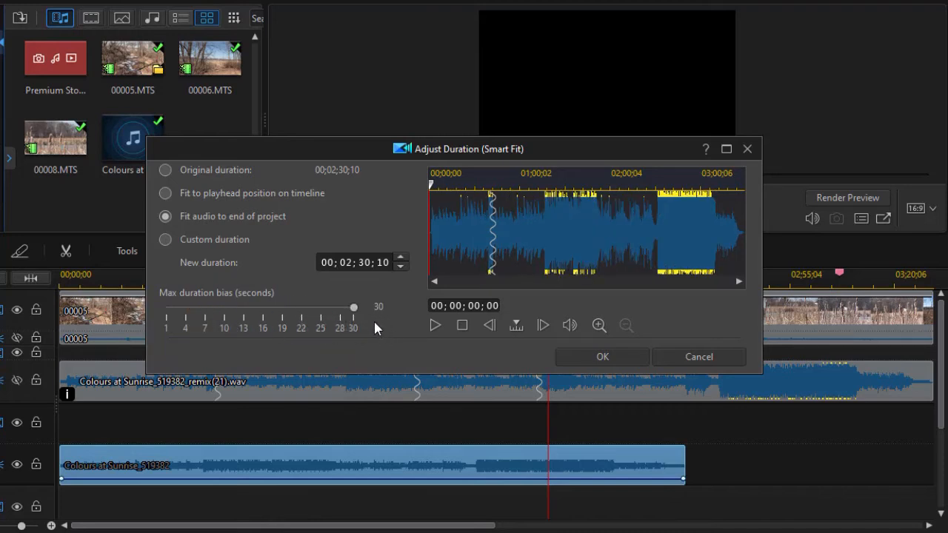
pyautogui.click(603, 356)
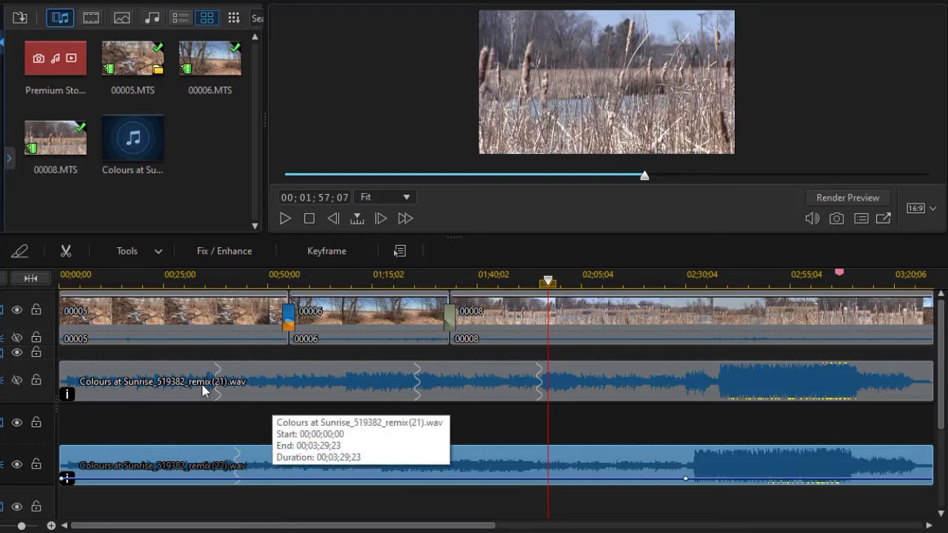
pyautogui.hotkey('ctrl', 'z')
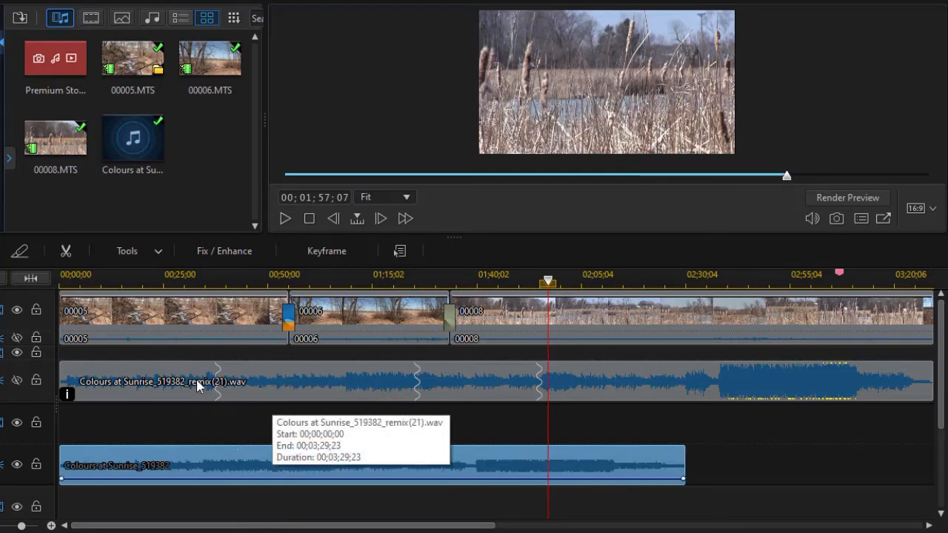
# - Try Smart Fit on the lower music clip with a custom duration of 00;04;30;10, and undo it
pyautogui.click(157, 251)
pyautogui.click(172, 272)
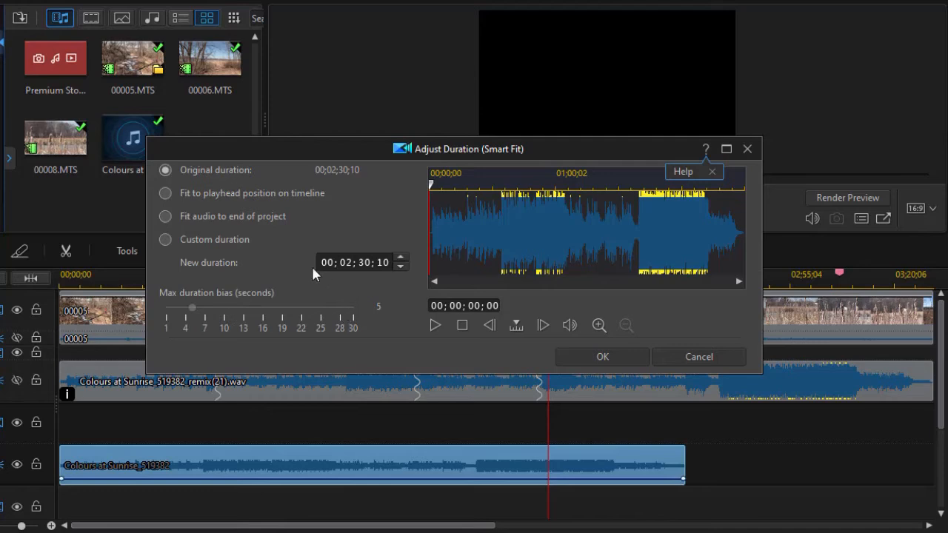
pyautogui.click(166, 239)
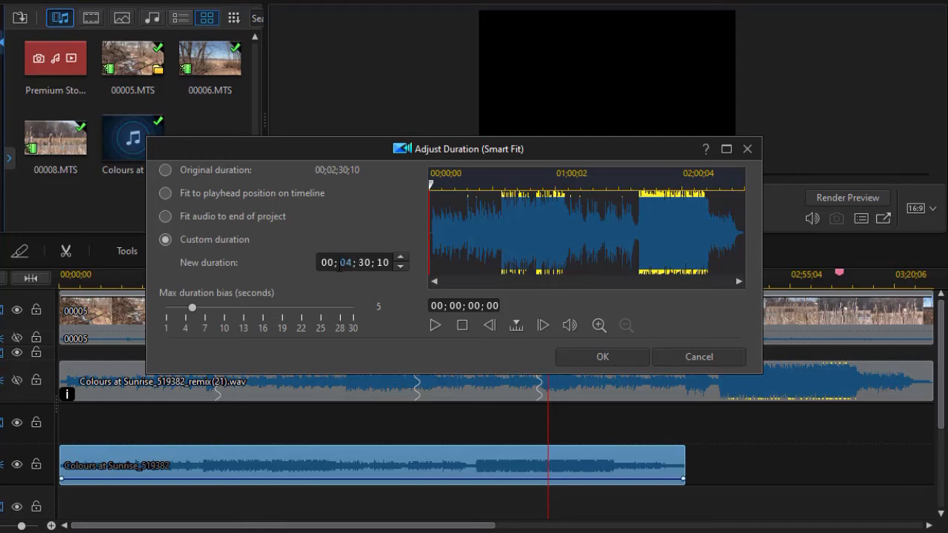
pyautogui.click(584, 357)
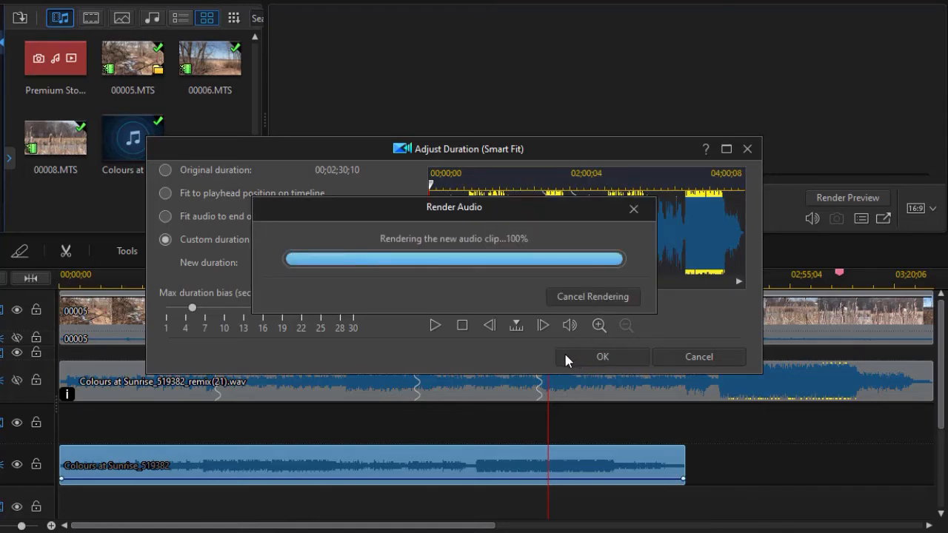
pyautogui.click(31, 279)
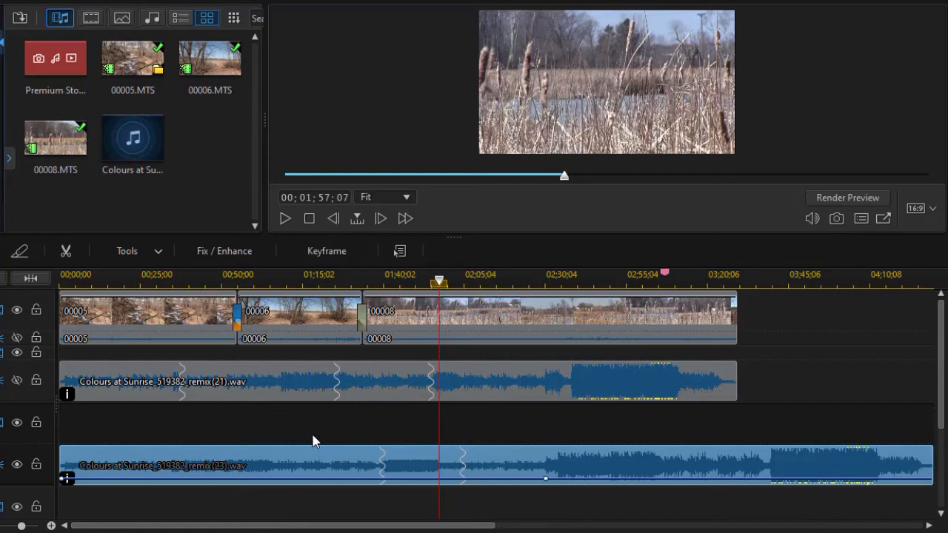
pyautogui.hotkey('ctrl', 'z')
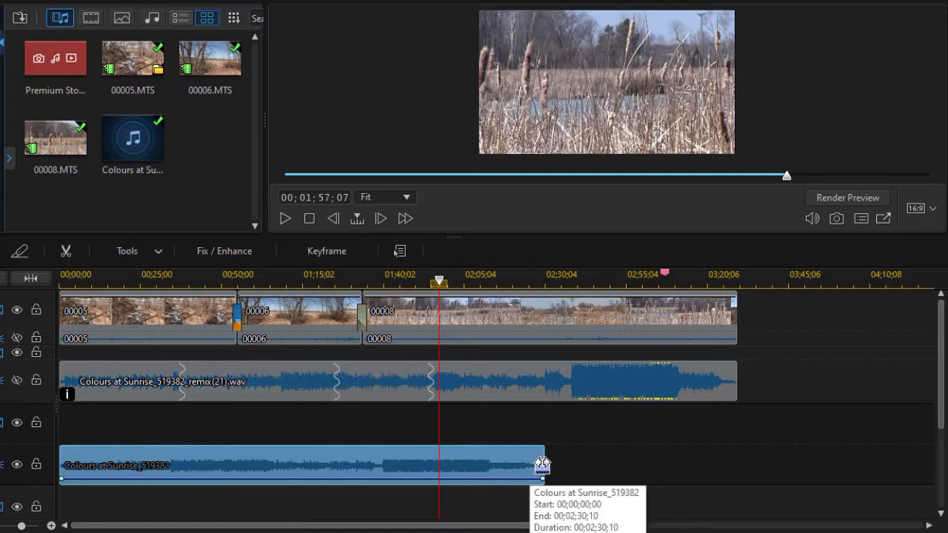
# - Try shortening the lower music clip to 00;01;57;07 with a remix on the timeline, and undo both the remix and the clip's placement
pyautogui.moveTo(541, 465); pyautogui.dragTo(434, 466)
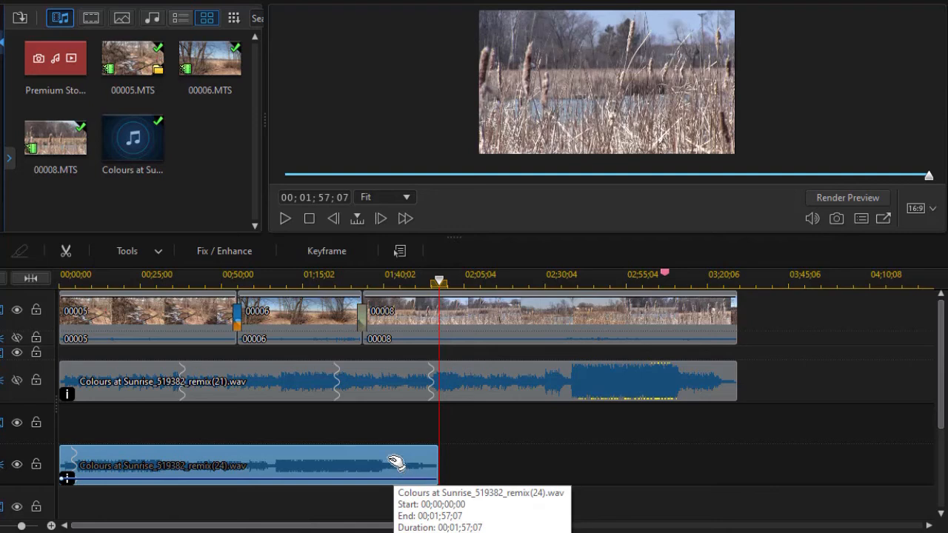
pyautogui.hotkey('ctrl', 'z')
pyautogui.hotkey('ctrl', 'z')
# - Add the Colours at Sunrise clip again at the start of the lower audio track and remix it longer, to about 03;16
pyautogui.click(134, 152)
pyautogui.moveTo(103, 302); pyautogui.dragTo(48, 465)
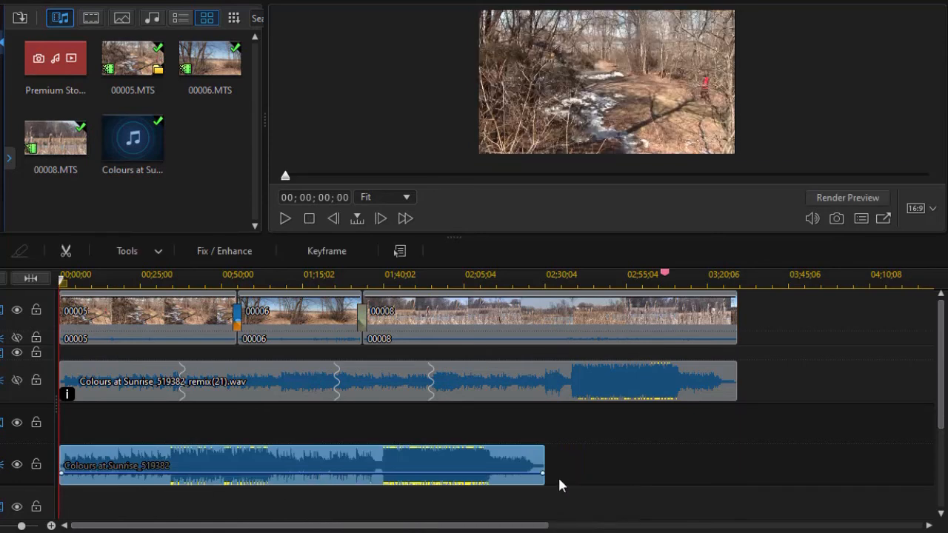
pyautogui.moveTo(544, 465); pyautogui.dragTo(681, 462)
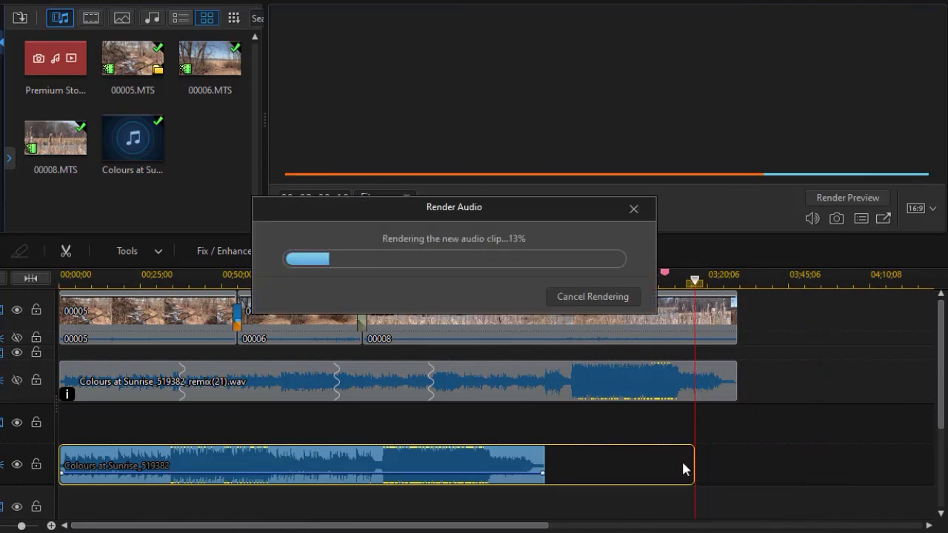